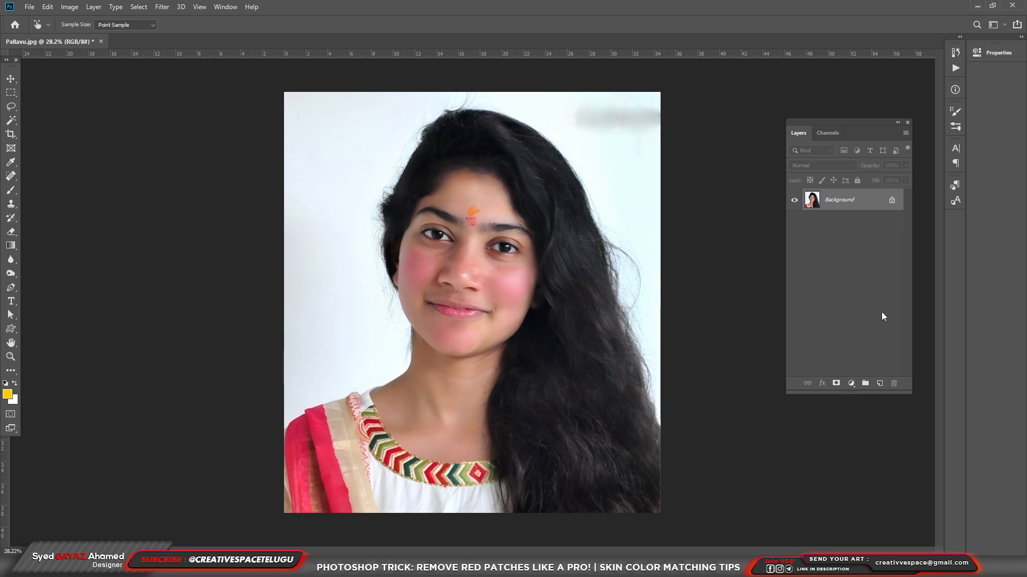
Add a Hue/Saturation adjustment above the Background photo and place its floating properties just below the layer list
left_click(851, 385)
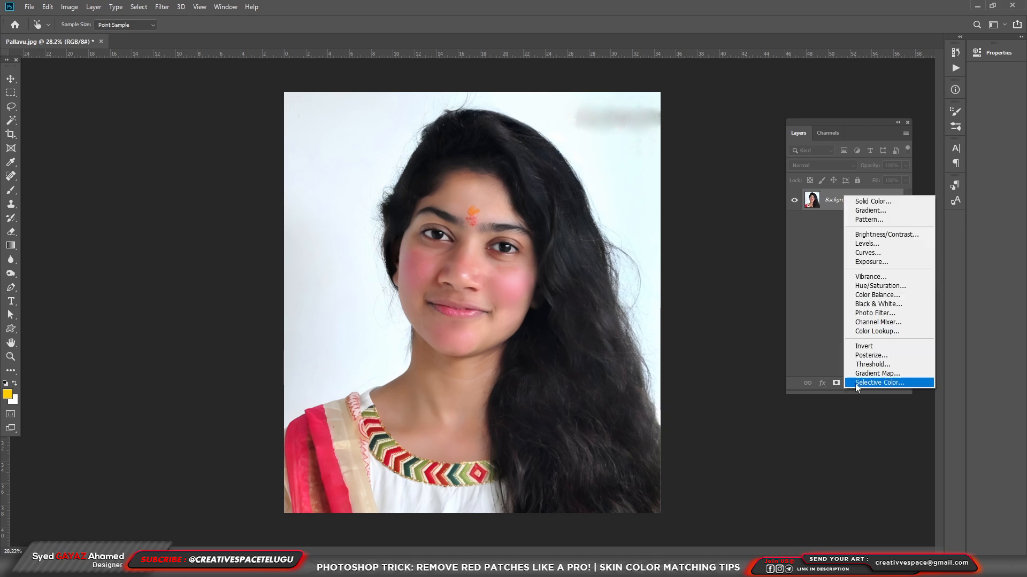
left_click(867, 285)
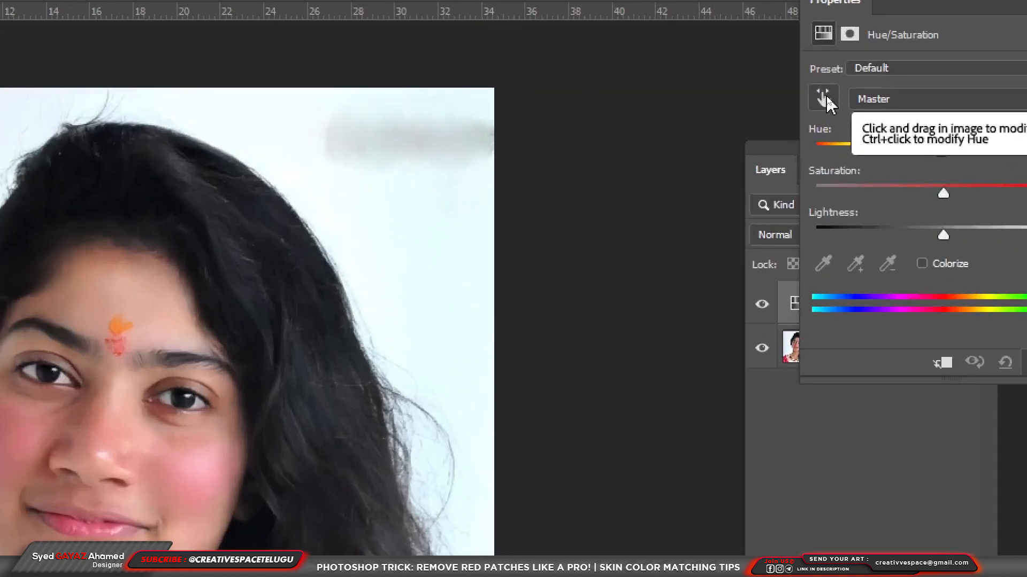
left_click(826, 97)
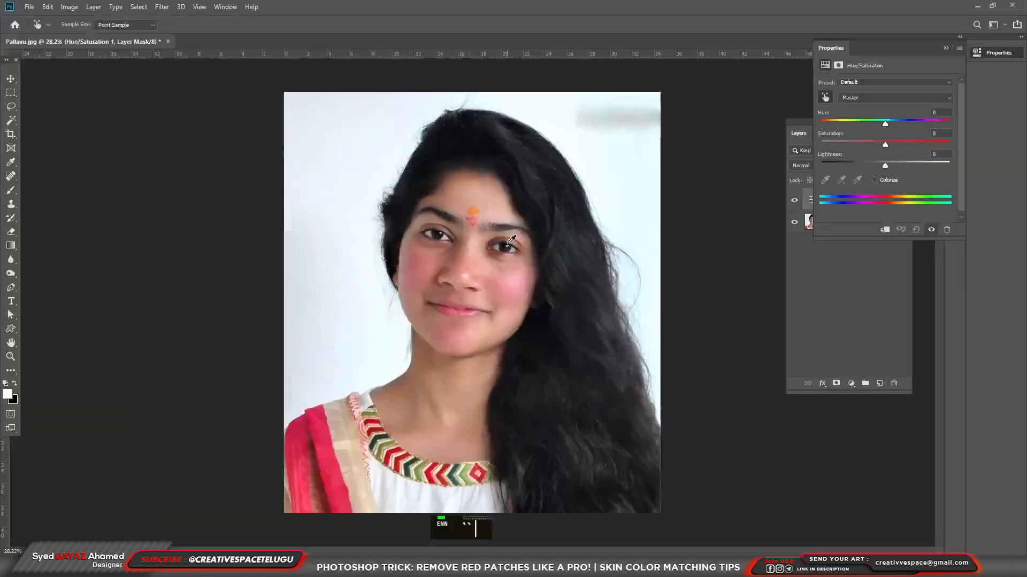
left_click(197, 464)
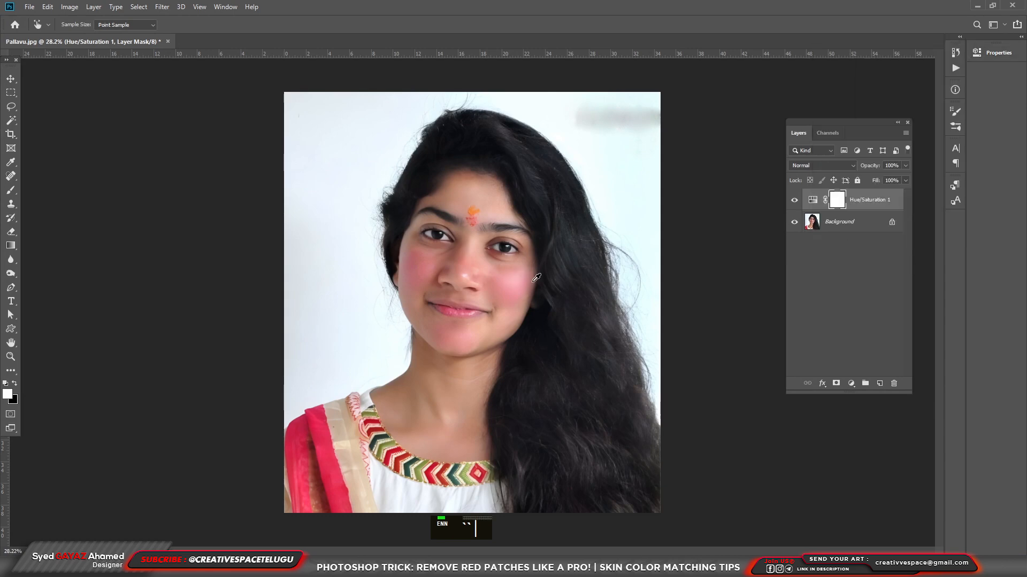
left_click(997, 52)
mouse_move(888, 124)
left_mouse_down()
mouse_move(873, 129)
mouse_move(894, 123)
left_mouse_up()
left_click_drag(903, 49, 840, 267)
left_click_drag(840, 352, 778, 382)
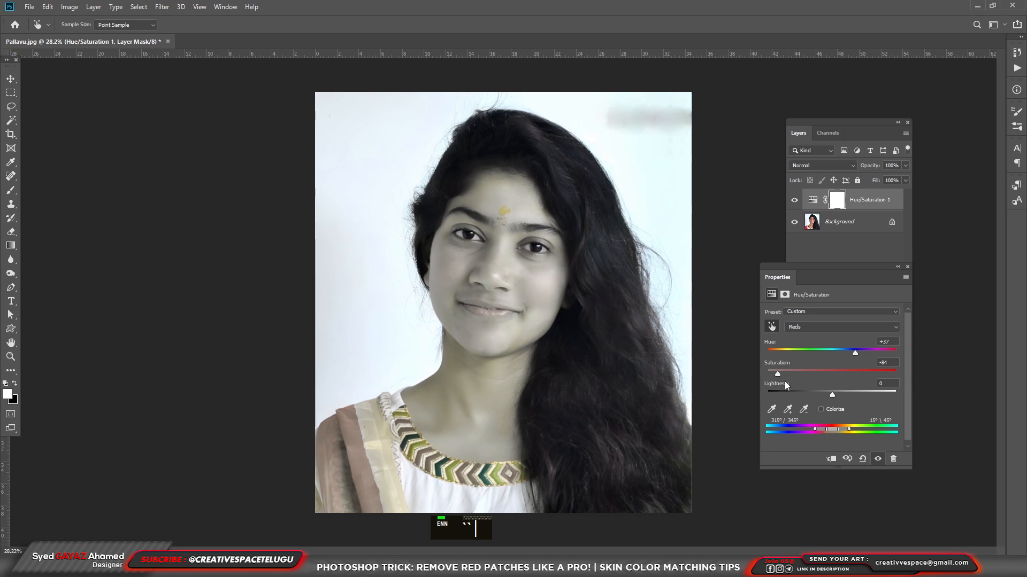
left_click_drag(779, 385, 823, 385)
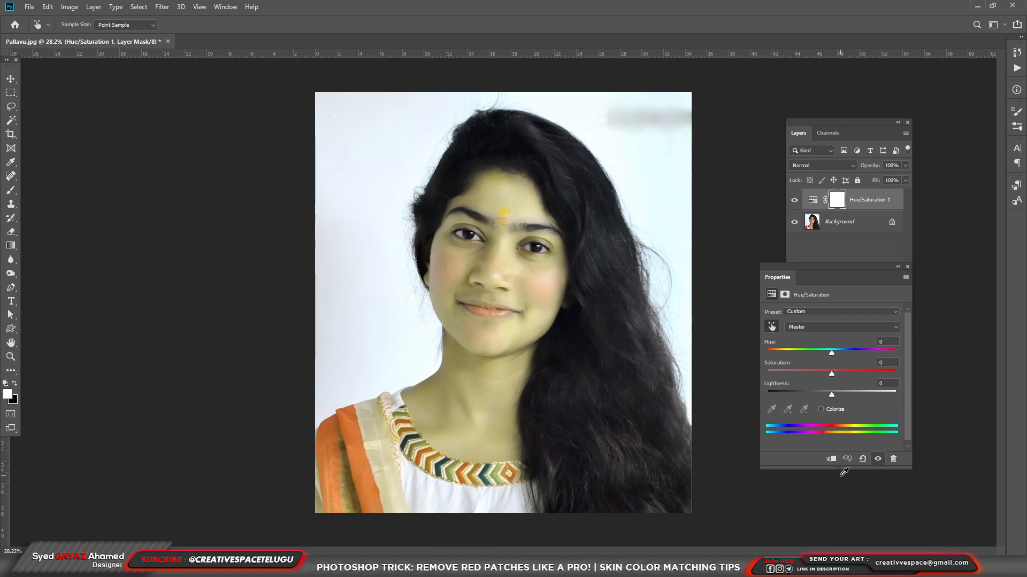
left_click(862, 458)
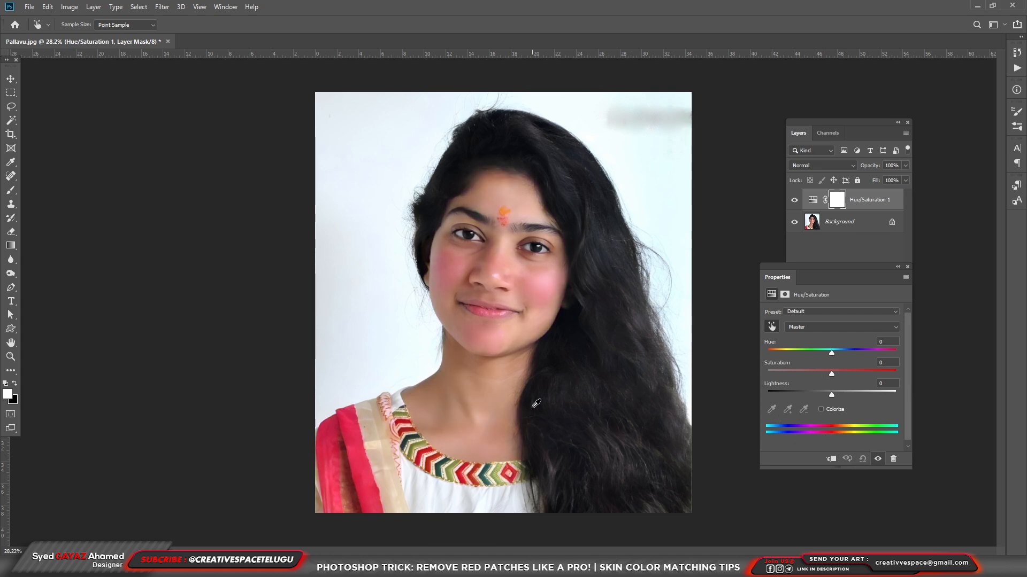
key("j")
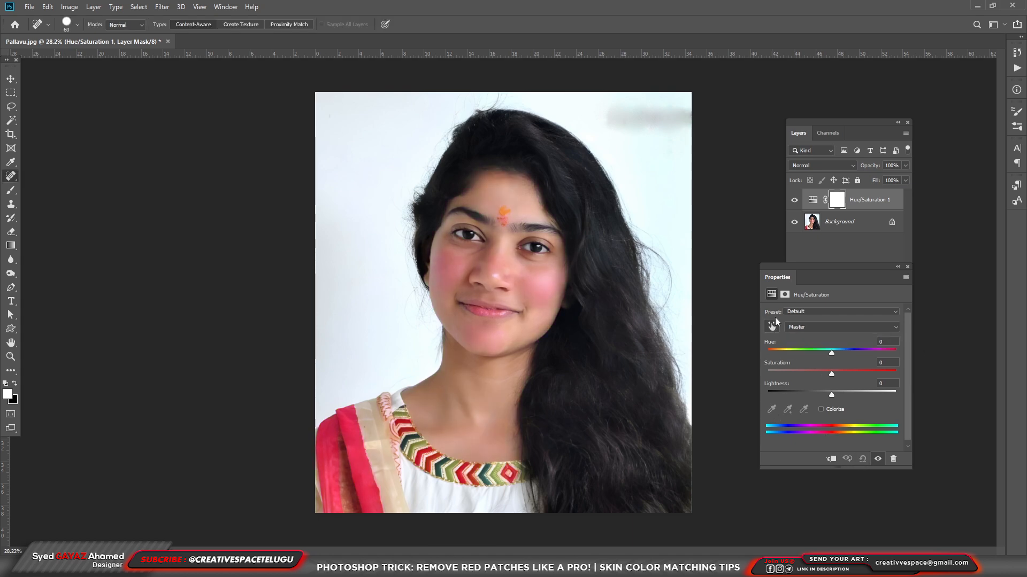
Target Reds by sampling the reddened cheek and widen the affected range to 300°/345° and 15°\56°
left_click(773, 326)
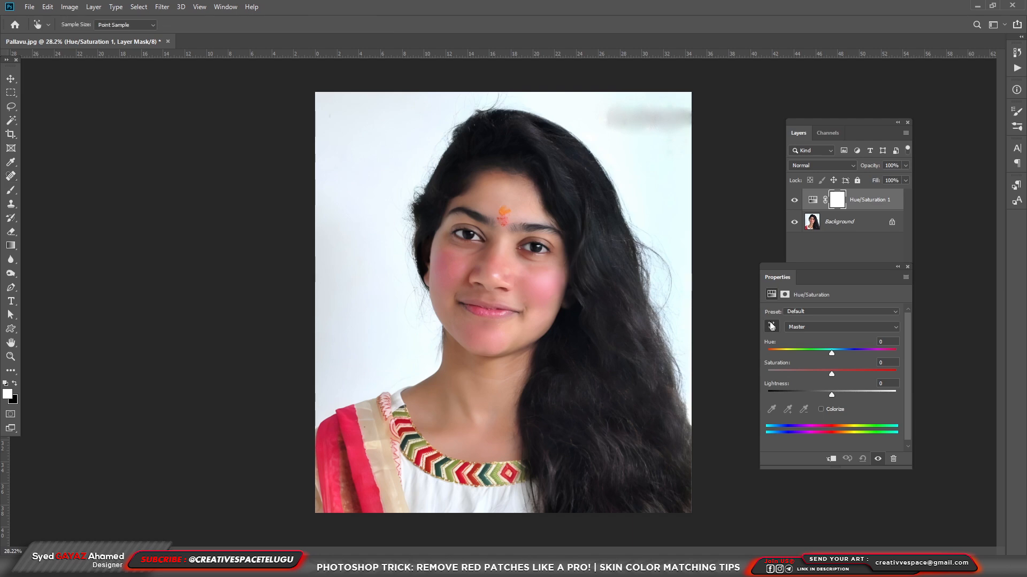
left_click(454, 260)
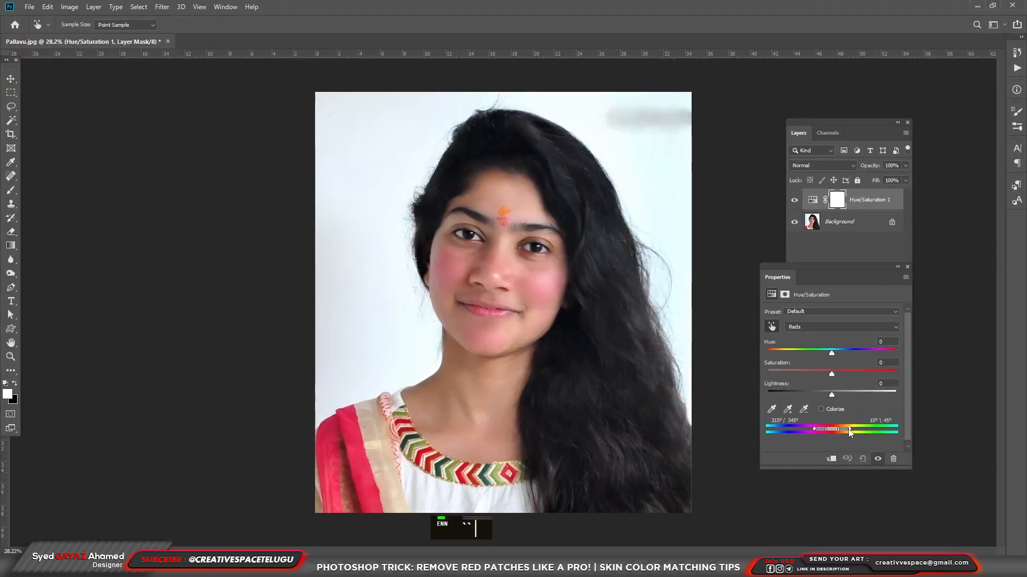
left_click_drag(848, 428, 809, 429)
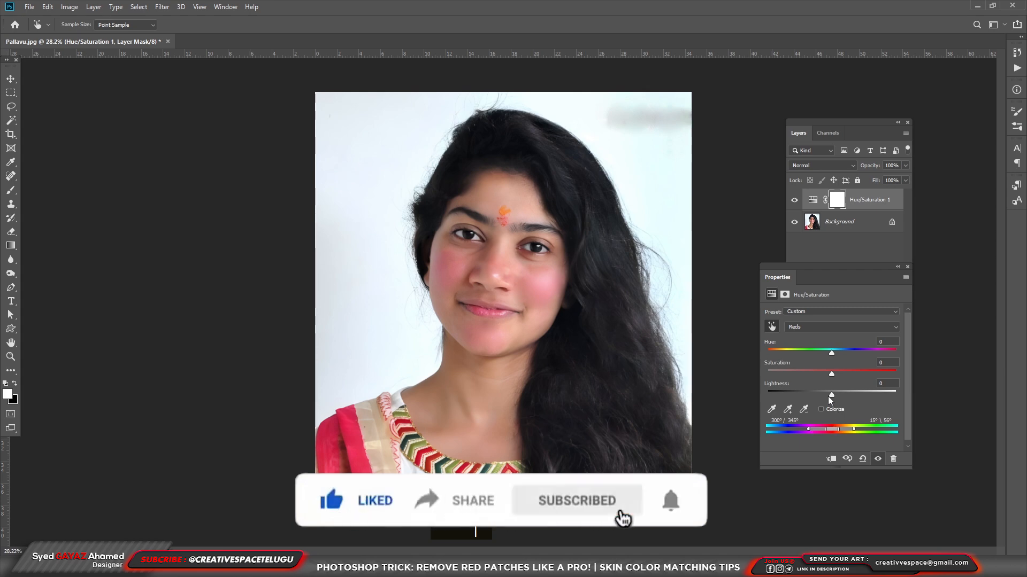
Set the Reds to saturation -60, lightness +32 and hue +19 to neutralise the pink patches
left_click_drag(831, 374, 811, 383)
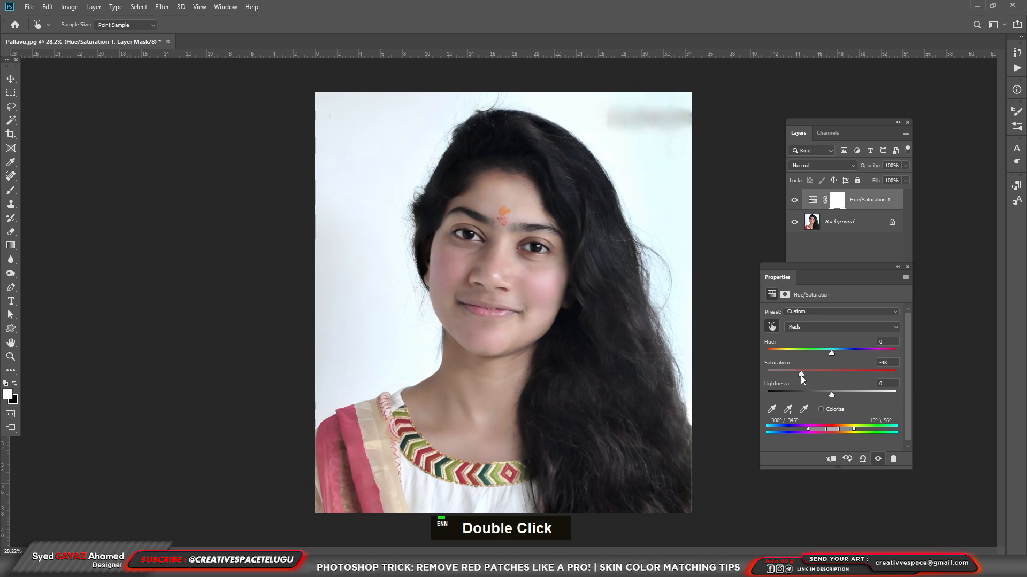
left_click_drag(830, 395, 847, 395)
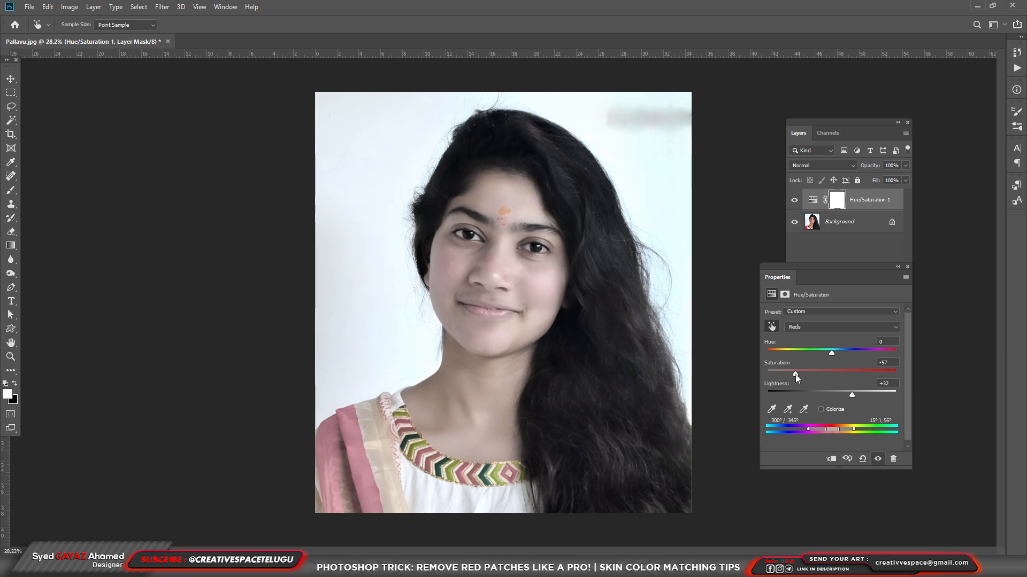
left_click(510, 289, "ctrl+space")
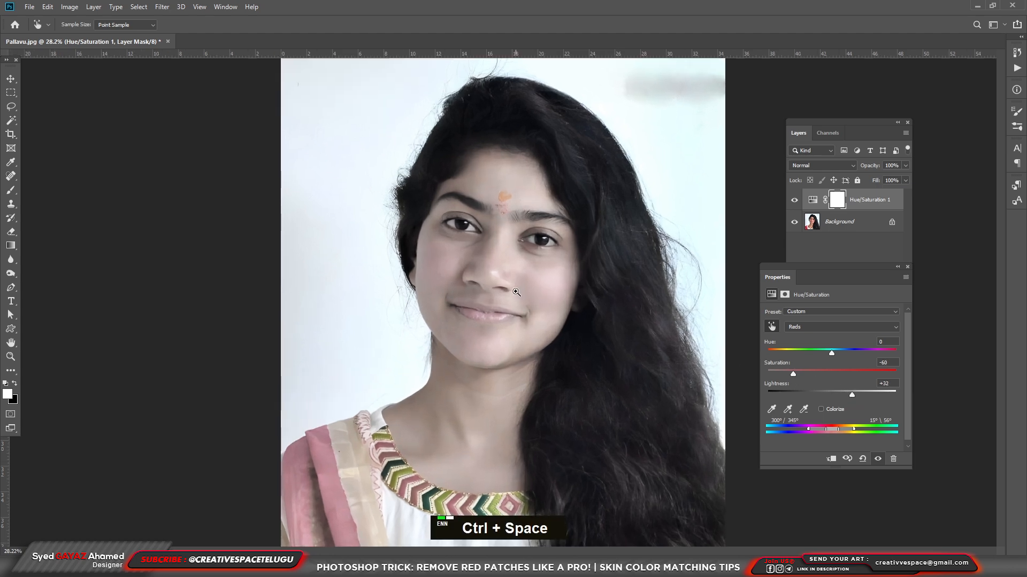
left_click(571, 258, "ctrl+space")
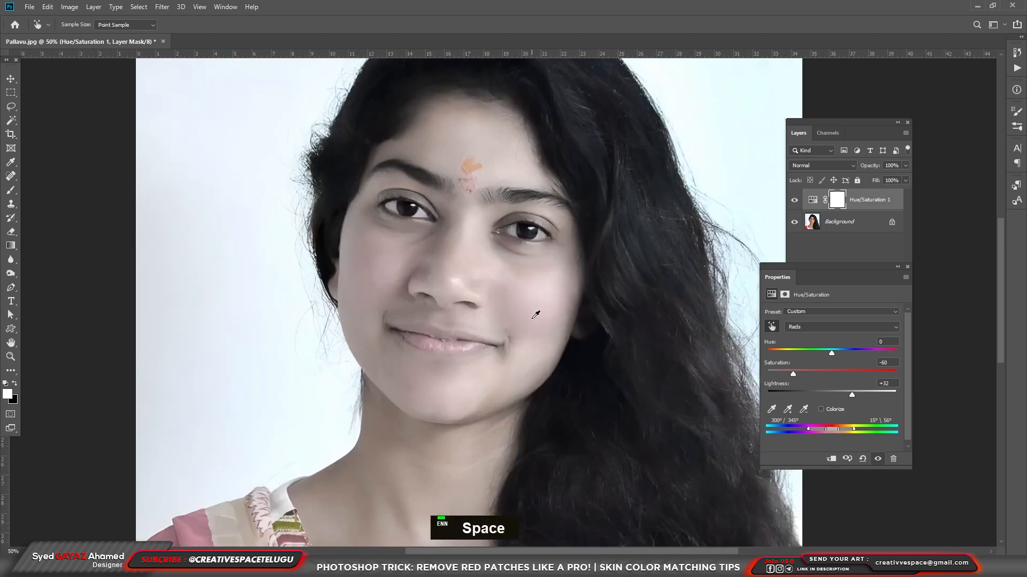
left_click_drag(832, 353, 842, 351)
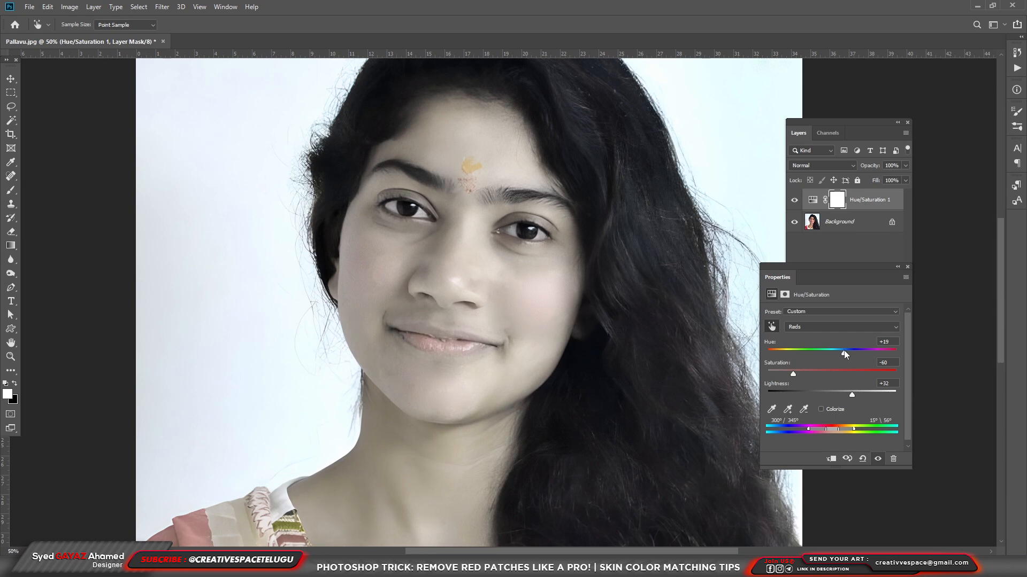
Invert the Hue/Saturation layer's mask to black to hide the adjustment from the whole photo
left_click(868, 199)
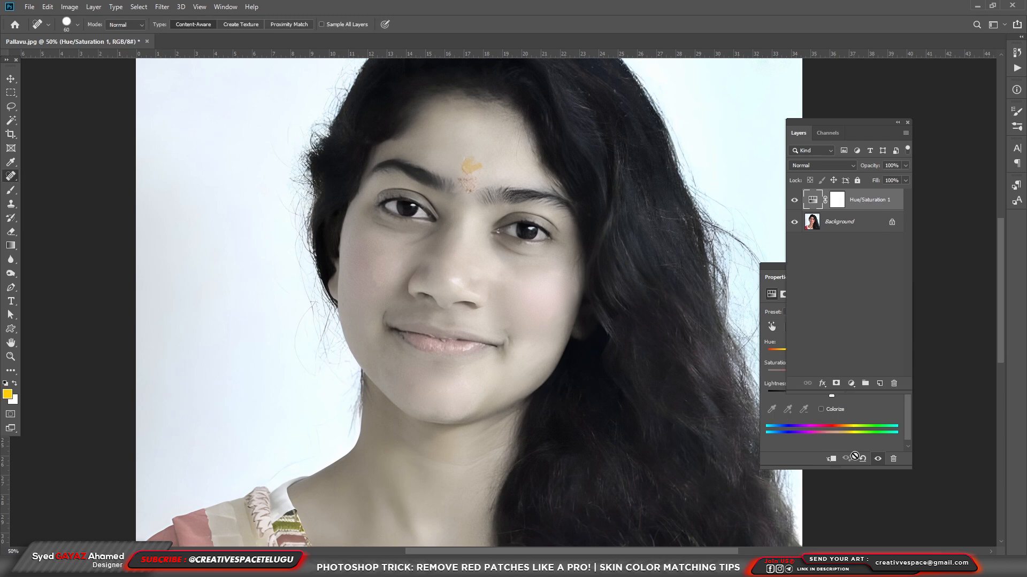
left_click(837, 202)
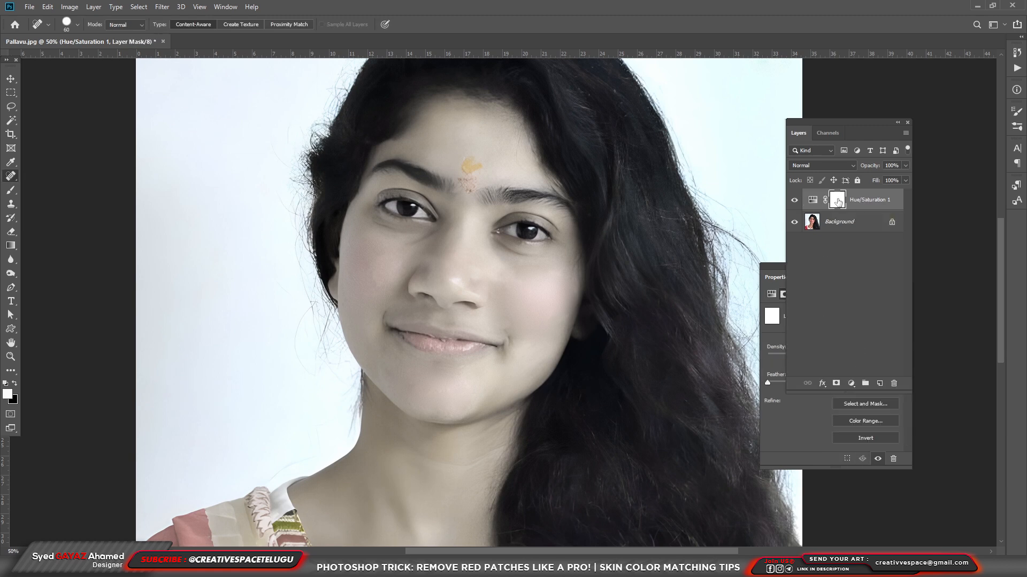
key("ctrl+i")
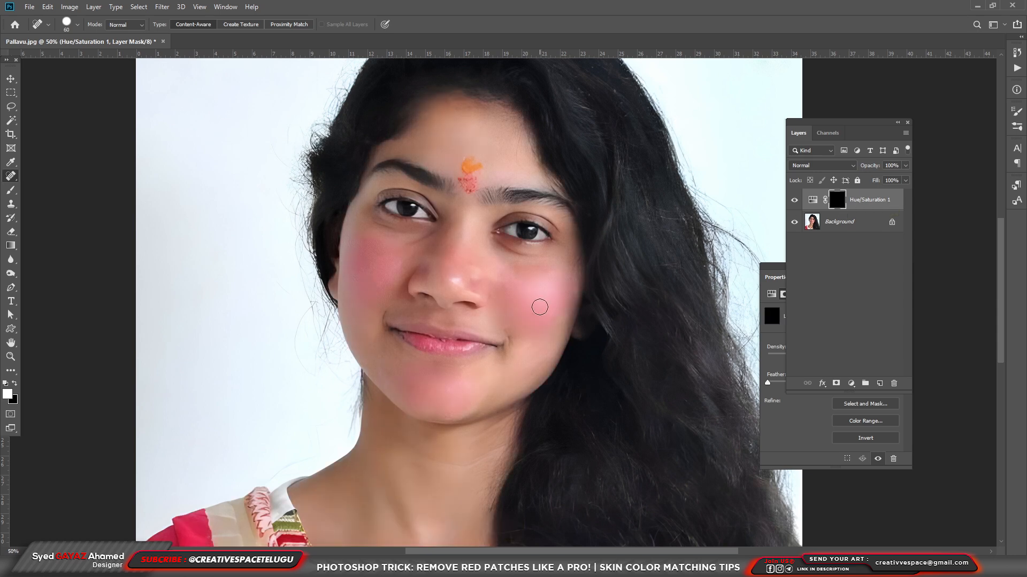
Paint white on the mask over both cheeks, the chin and the nose with a soft 200 px brush at 30% opacity
key("b")
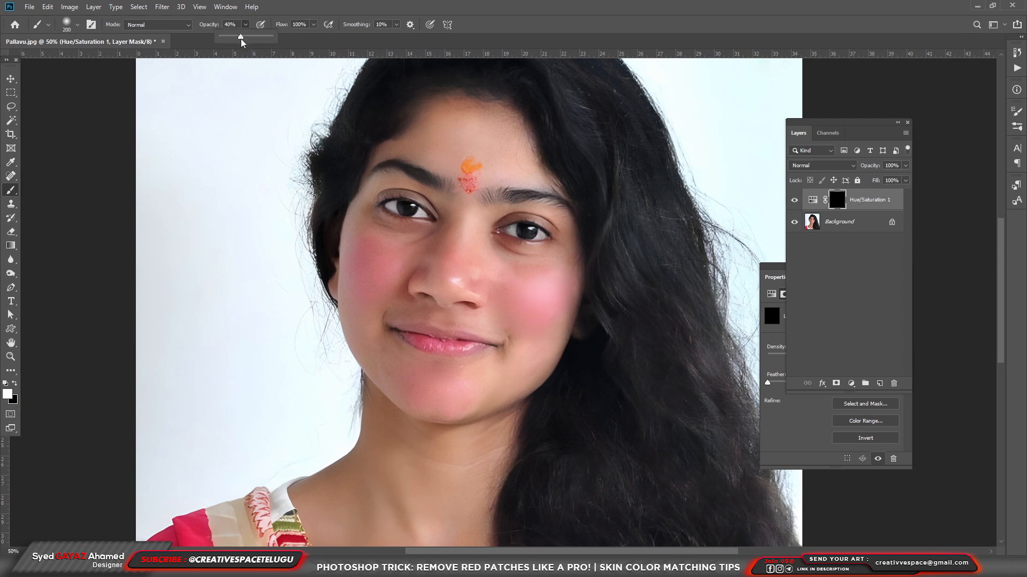
left_click_drag(238, 40, 236, 39)
left_click(541, 295)
left_click(549, 307)
mouse_move(529, 314)
left_mouse_down()
mouse_move(513, 298)
mouse_move(550, 282)
mouse_move(532, 315)
mouse_move(512, 286)
mouse_move(547, 296)
left_mouse_up()
mouse_move(387, 282)
left_mouse_down()
mouse_move(366, 260)
mouse_move(382, 271)
mouse_move(371, 279)
mouse_move(366, 266)
mouse_move(365, 291)
mouse_move(397, 257)
mouse_move(360, 257)
mouse_move(360, 292)
mouse_move(380, 261)
left_mouse_up()
left_click_drag(441, 381, 409, 384)
mouse_move(470, 274)
left_mouse_down()
mouse_move(449, 270)
mouse_move(462, 263)
mouse_move(467, 271)
mouse_move(360, 251)
left_mouse_up()
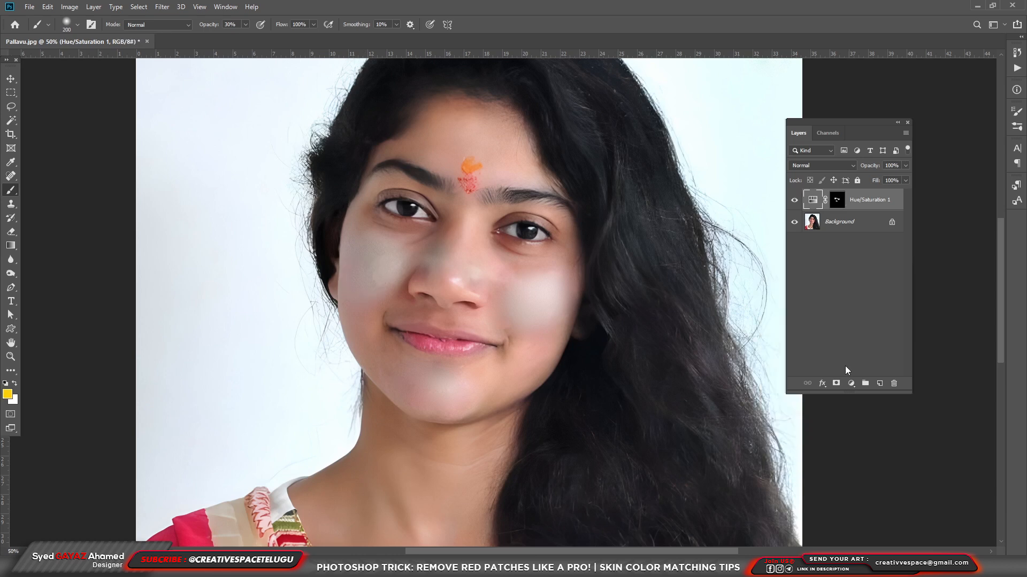
Refine the adjustment's Reds to hue +15, saturation +11 and lightness +29 to match the surrounding skin
double_click(813, 200)
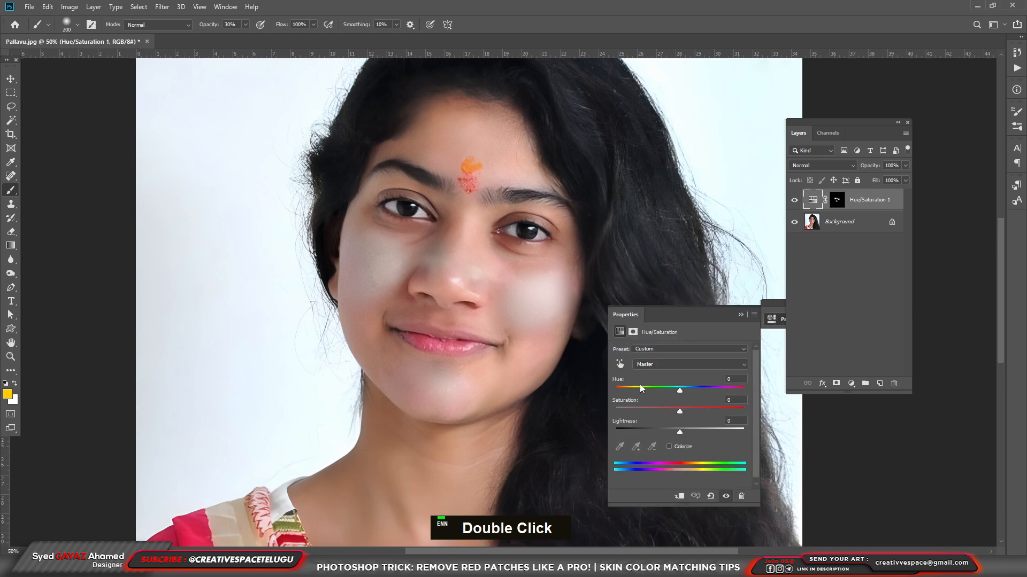
left_click(621, 367)
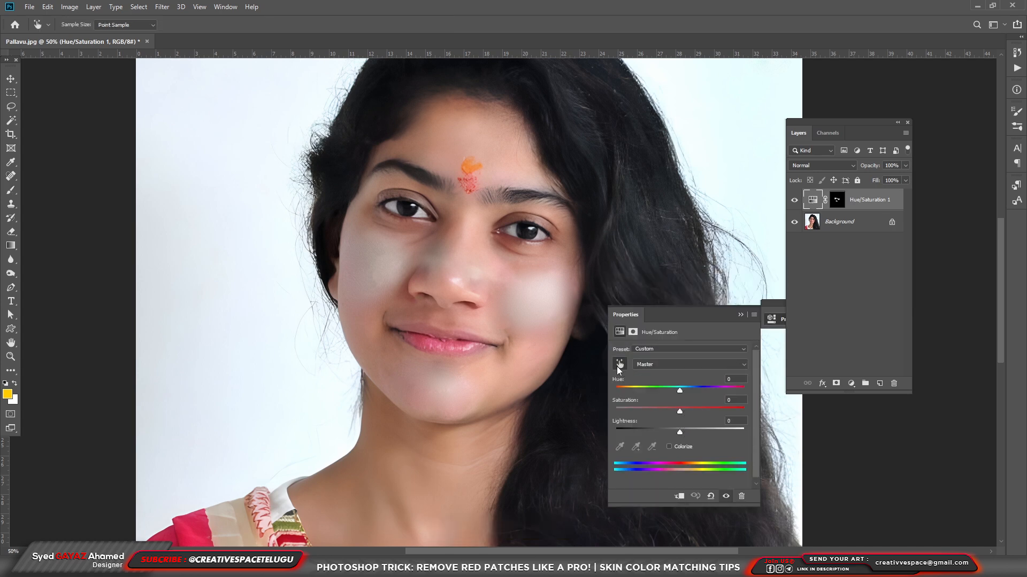
left_click(541, 294)
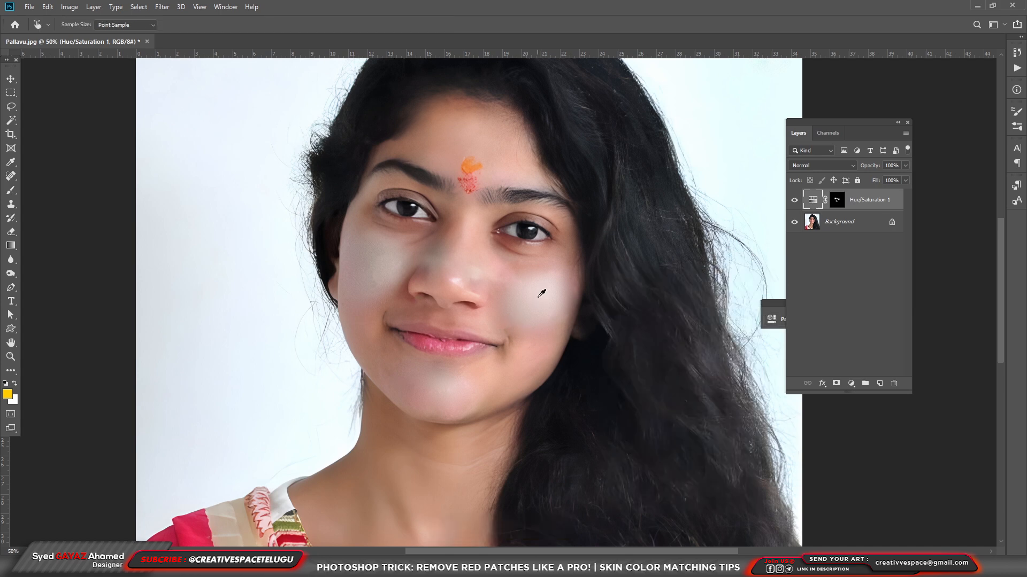
left_click(772, 319)
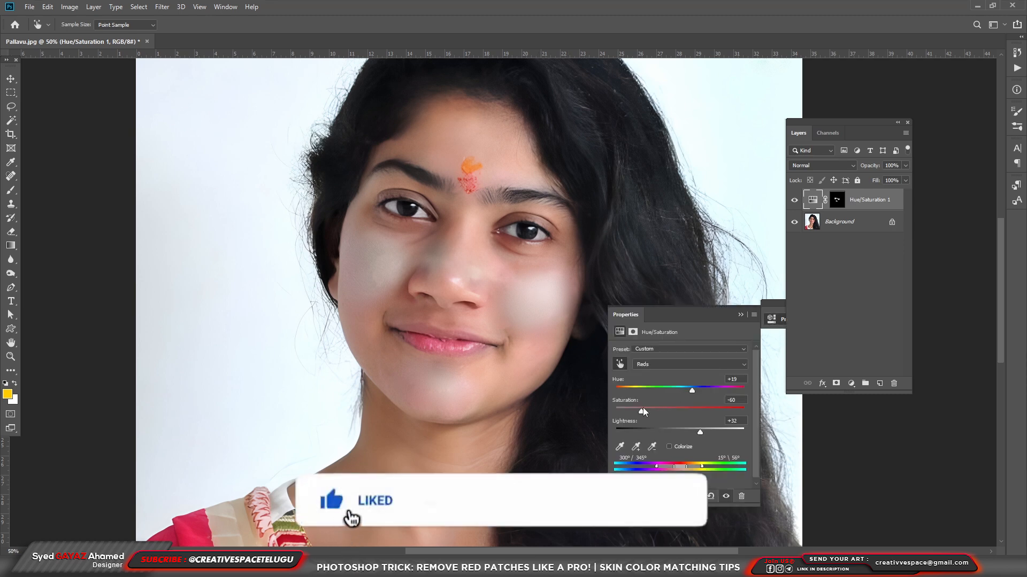
left_click_drag(642, 410, 685, 411)
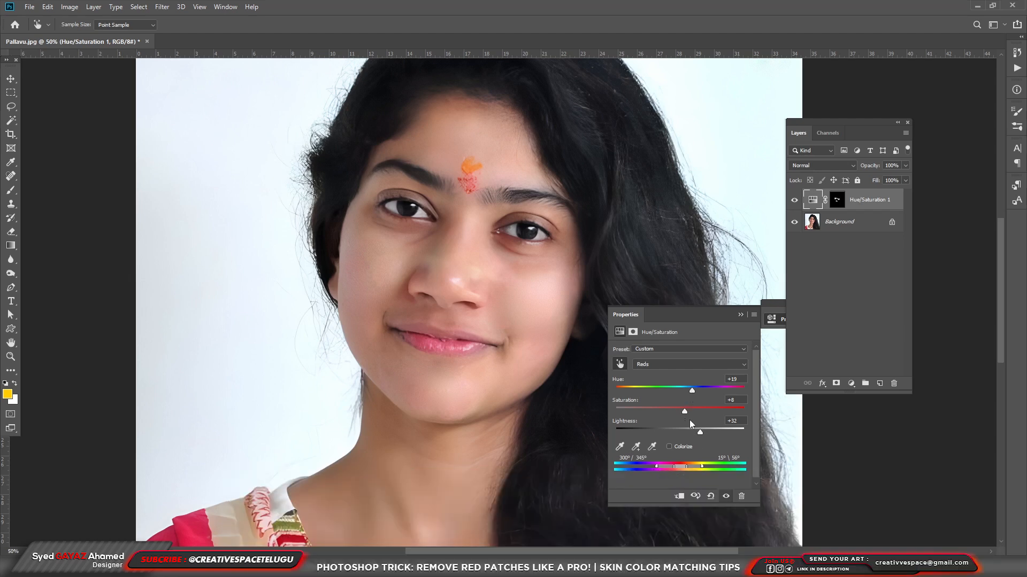
mouse_move(698, 433)
left_mouse_down()
mouse_move(682, 433)
mouse_move(694, 431)
left_mouse_up()
left_click_drag(684, 411, 687, 411)
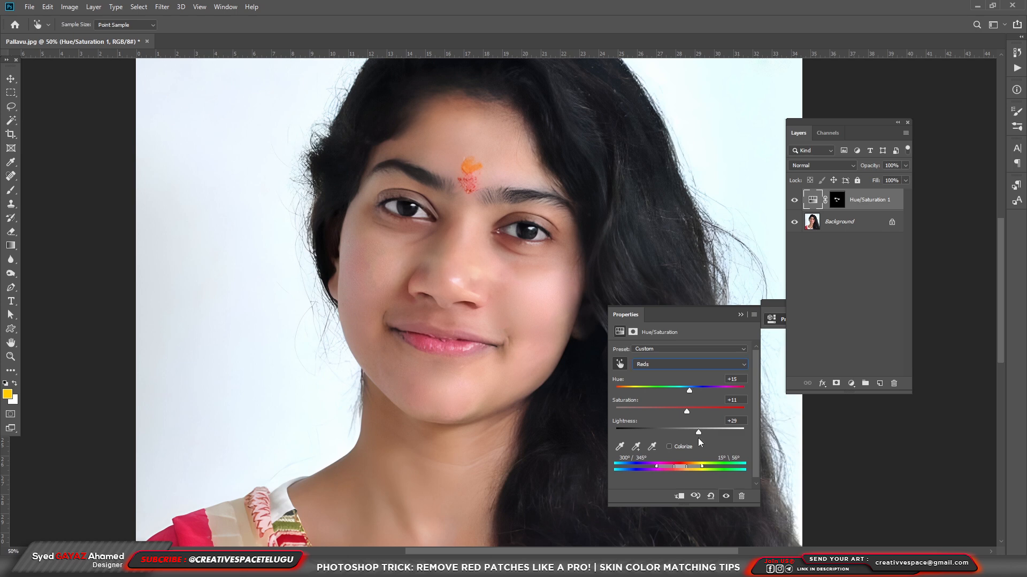
left_click(672, 368)
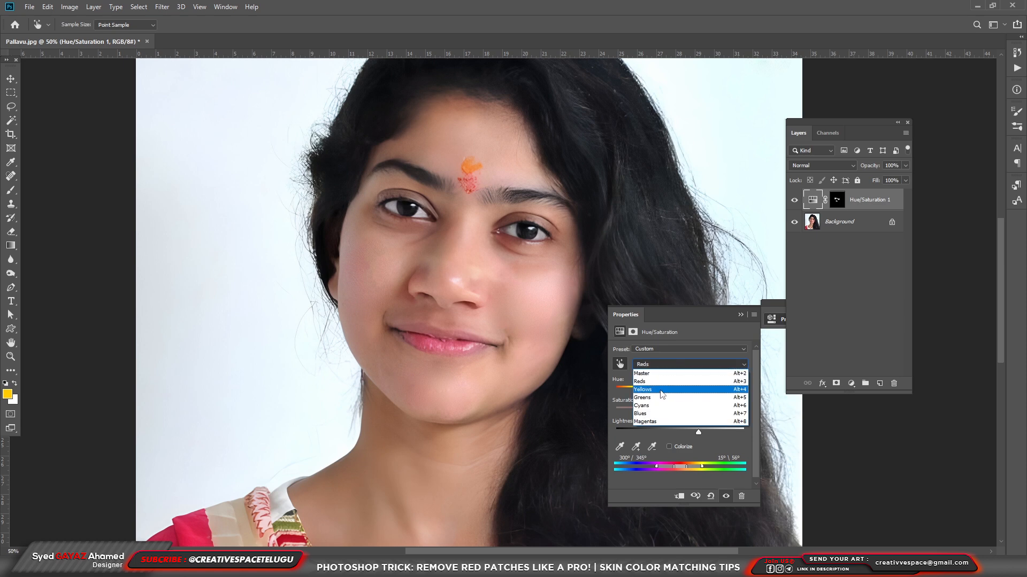
left_click(691, 318)
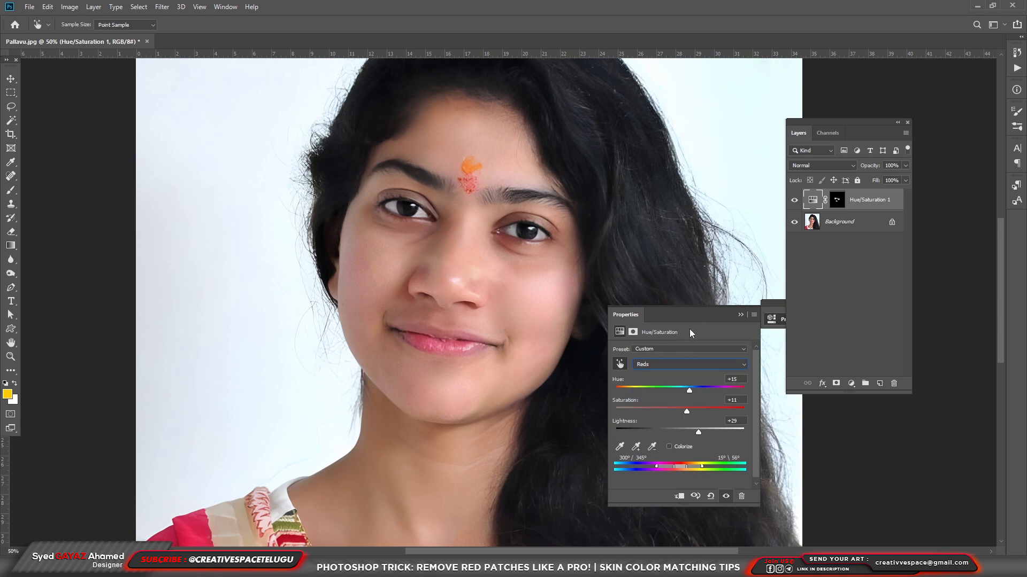
left_click(741, 315)
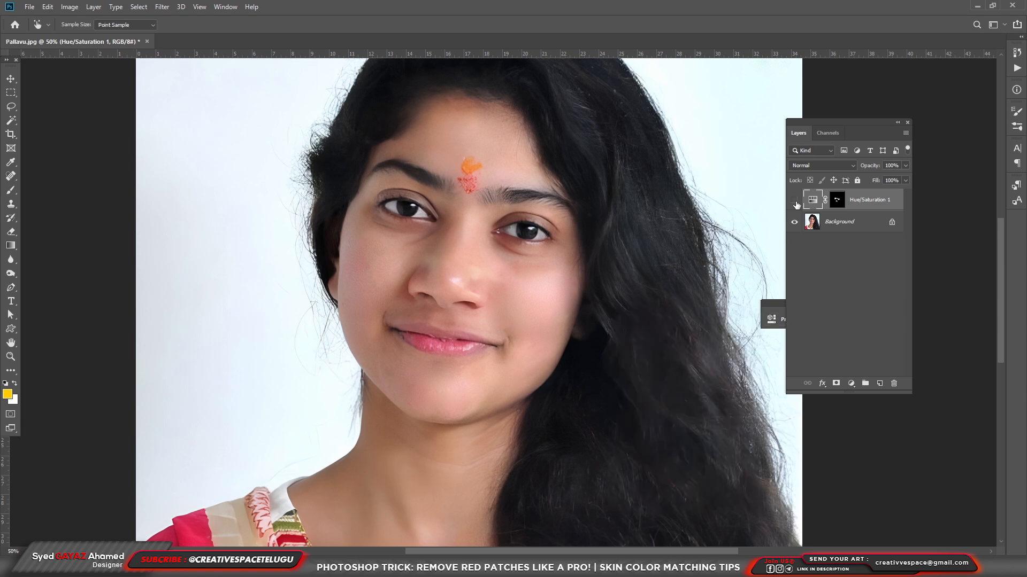
Compare the face with and without the correction by toggling the Hue/Saturation layer's visibility
left_click(795, 202)
left_click(795, 201)
left_click(795, 200)
left_click(795, 201)
left_click(795, 201)
left_click(771, 319)
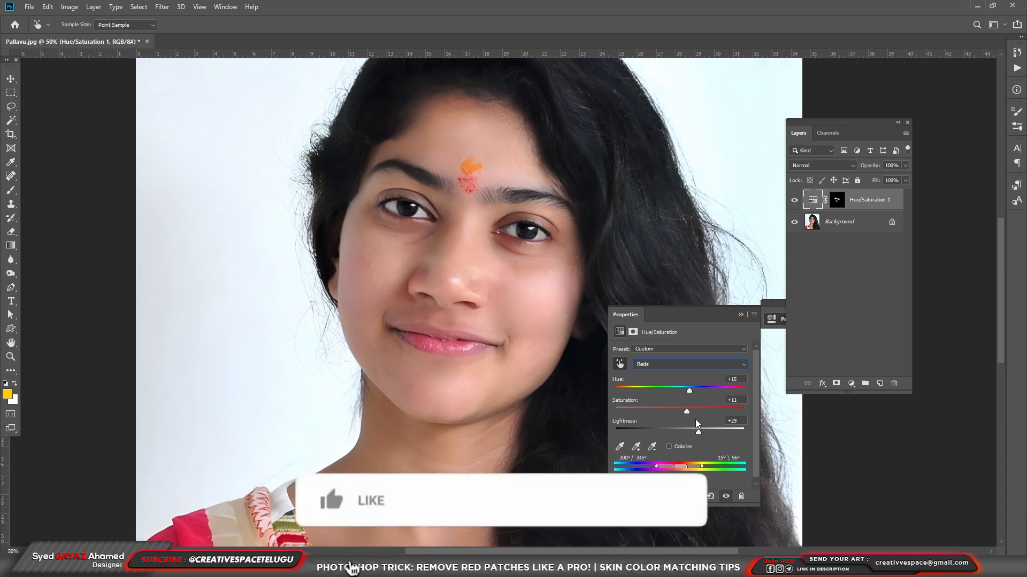
left_click(795, 201)
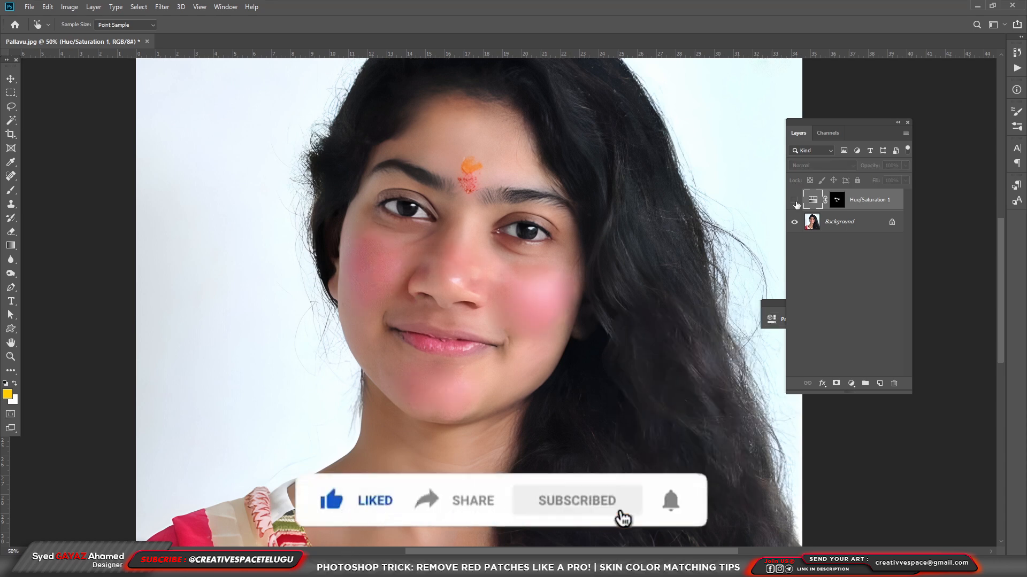